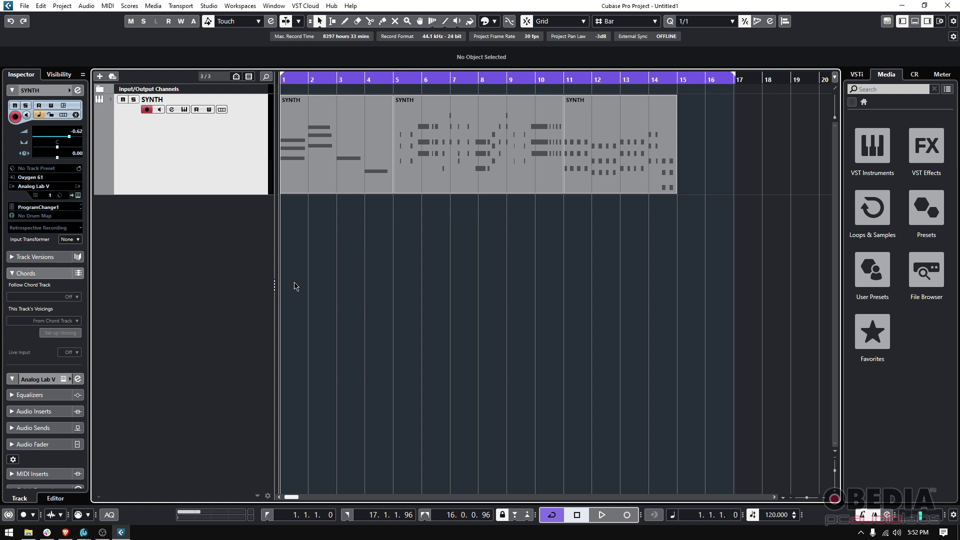
# - Select each of the three SYNTH parts at bars 1, 5 and 11 to inspect their positions
pyautogui.click(323, 171)
pyautogui.click(420, 167)
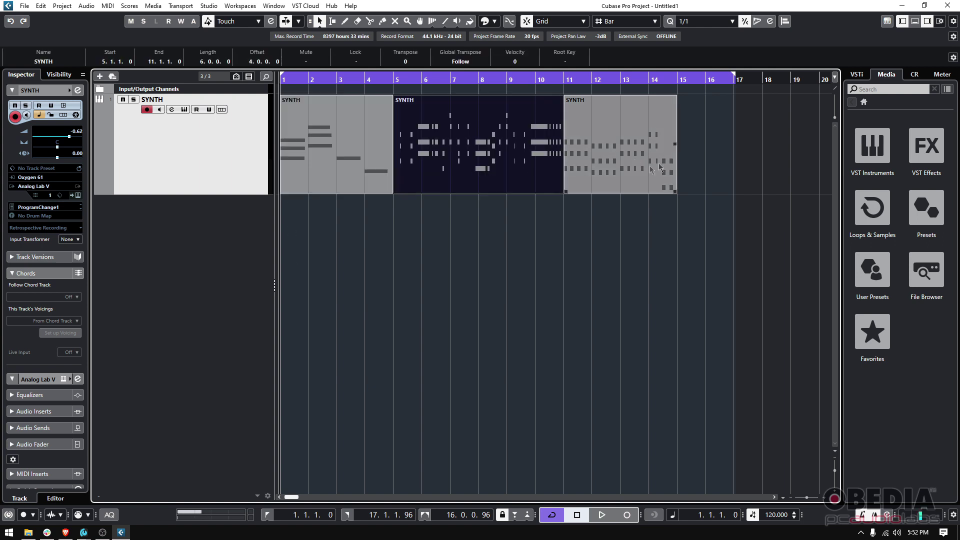
pyautogui.click(650, 167)
pyautogui.click(475, 170)
pyautogui.click(305, 175)
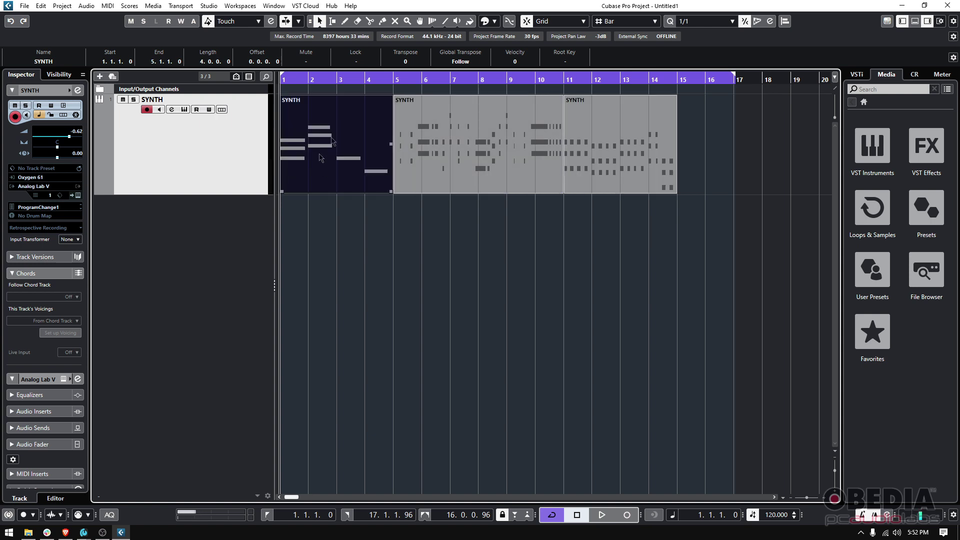
pyautogui.click(495, 169)
pyautogui.click(608, 165)
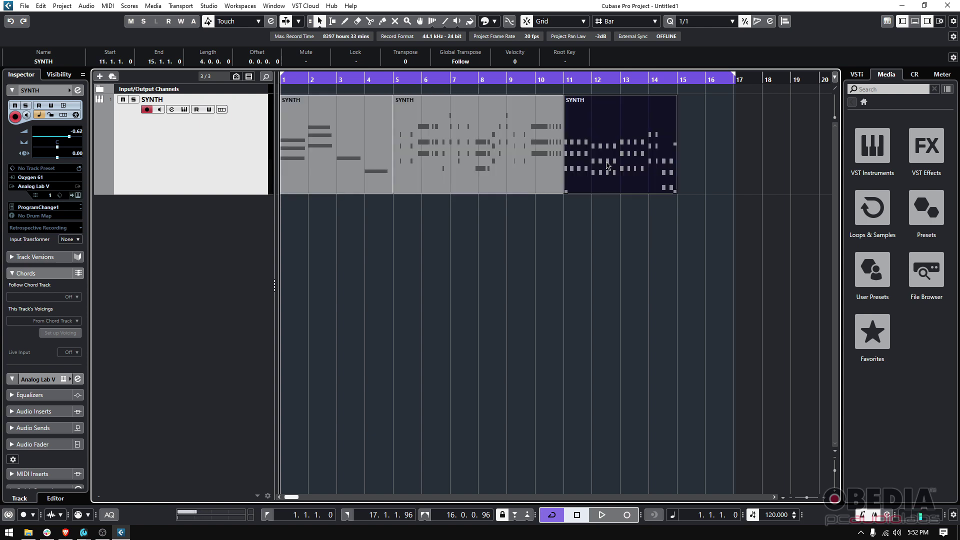
pyautogui.click(462, 142)
# - With nothing selected, play the SYNTH parts through, stop, and return to bar 1
pyautogui.click(447, 260)
pyautogui.press('space')
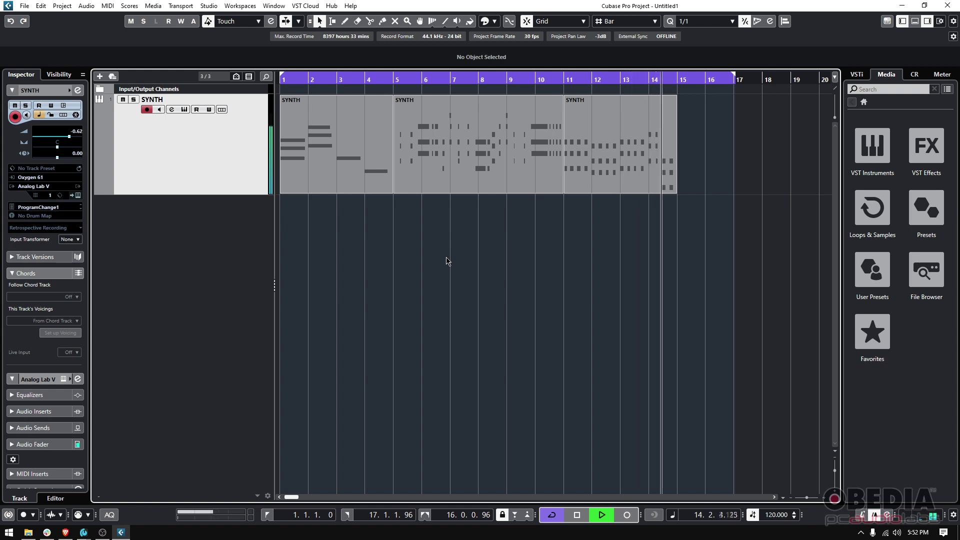
pyautogui.press('space')
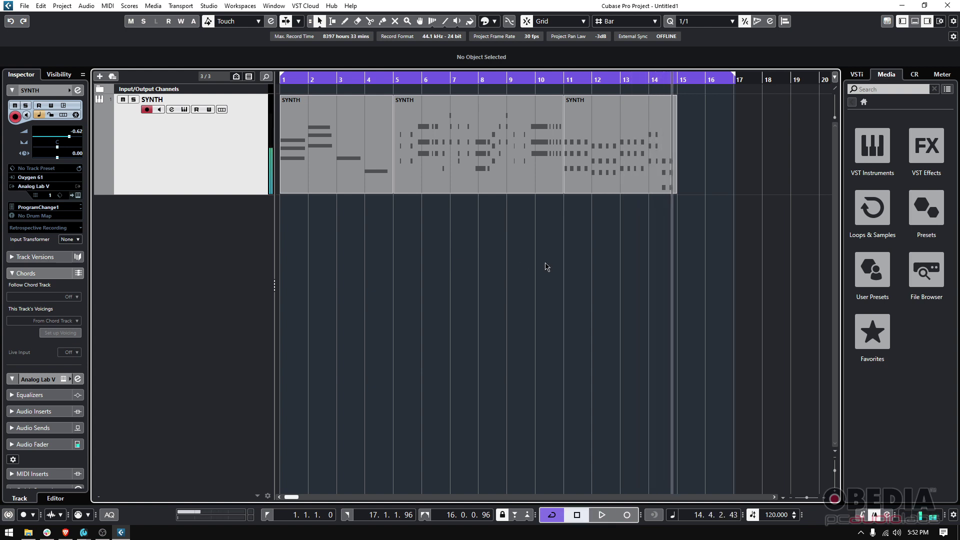
pyautogui.press('Home')
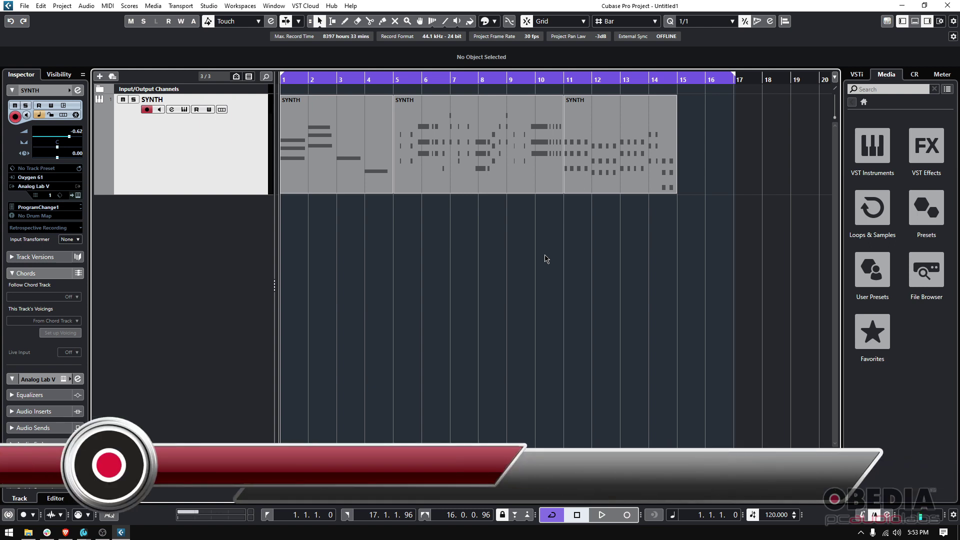
pyautogui.click(590, 165)
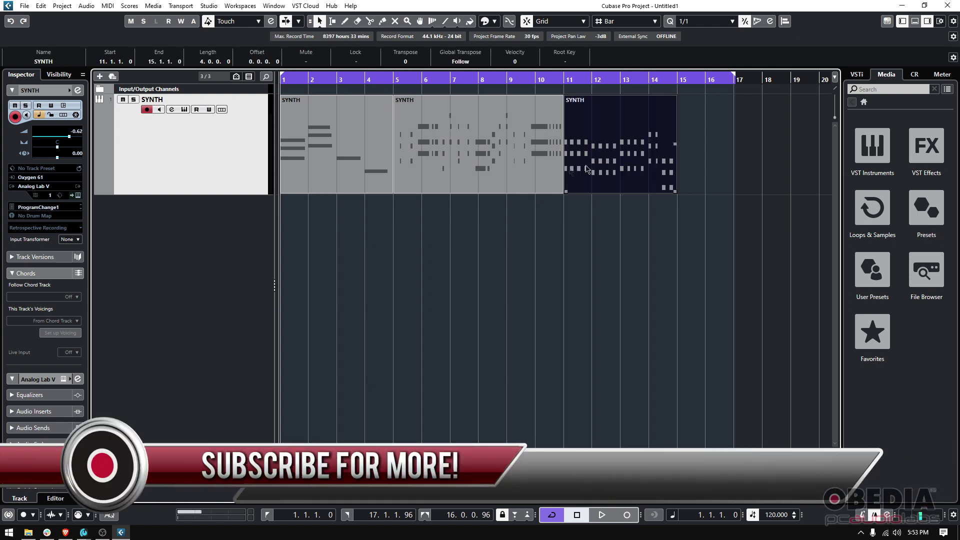
pyautogui.click(475, 165)
pyautogui.click(336, 172)
pyautogui.click(442, 174)
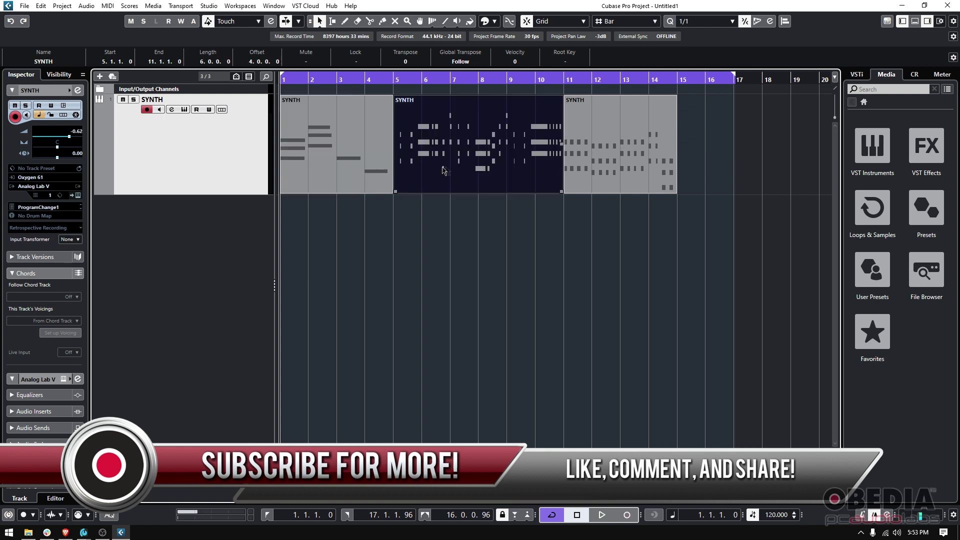
pyautogui.click(583, 166)
pyautogui.click(461, 164)
pyautogui.click(344, 173)
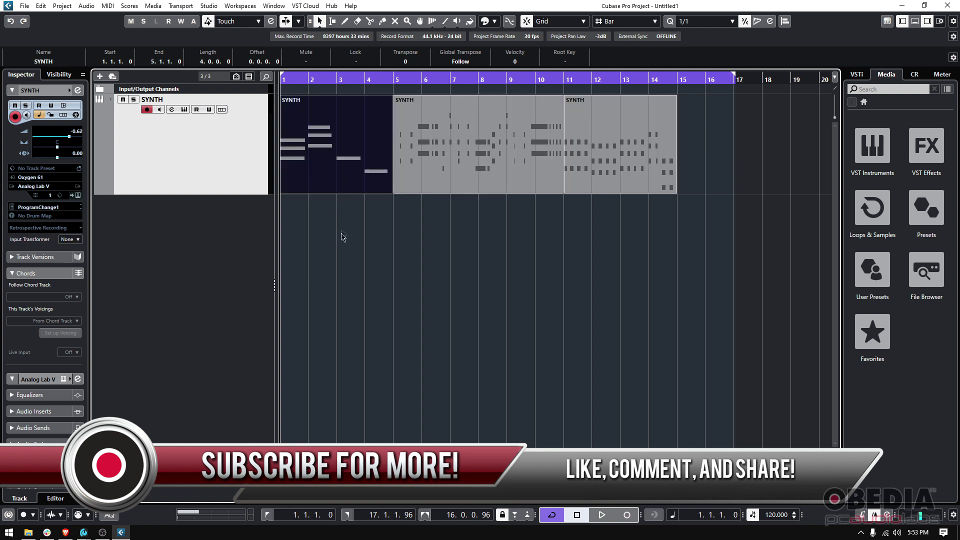
pyautogui.click(343, 233)
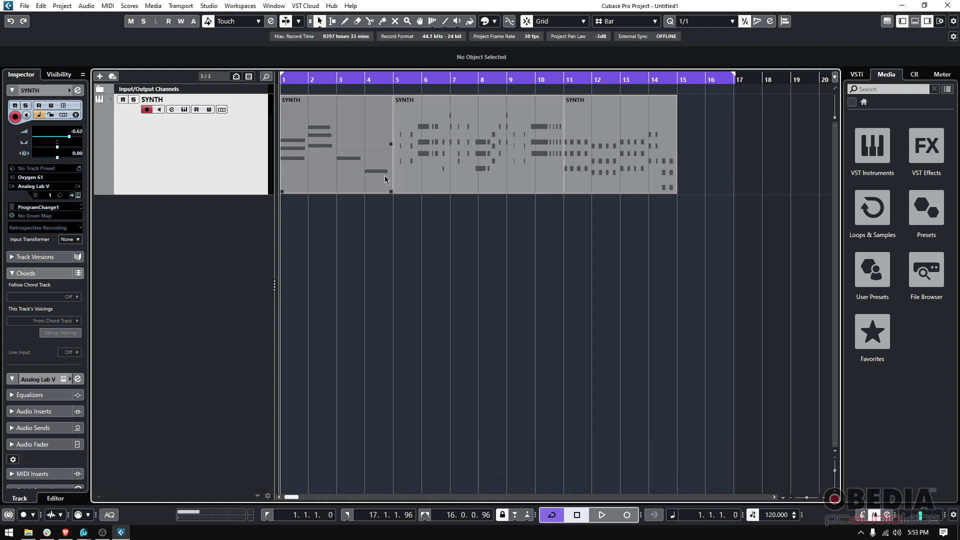
pyautogui.click(350, 178)
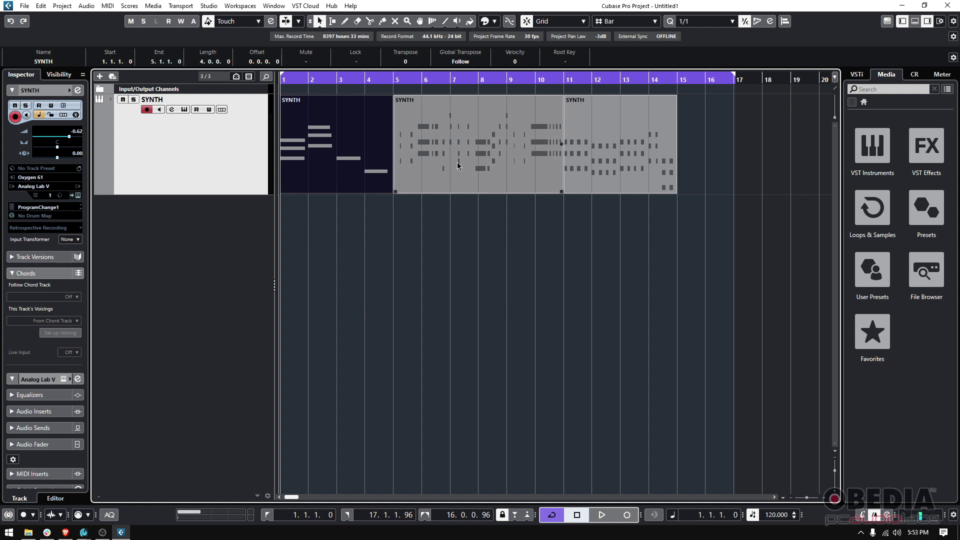
pyautogui.click(545, 150)
pyautogui.click(622, 155)
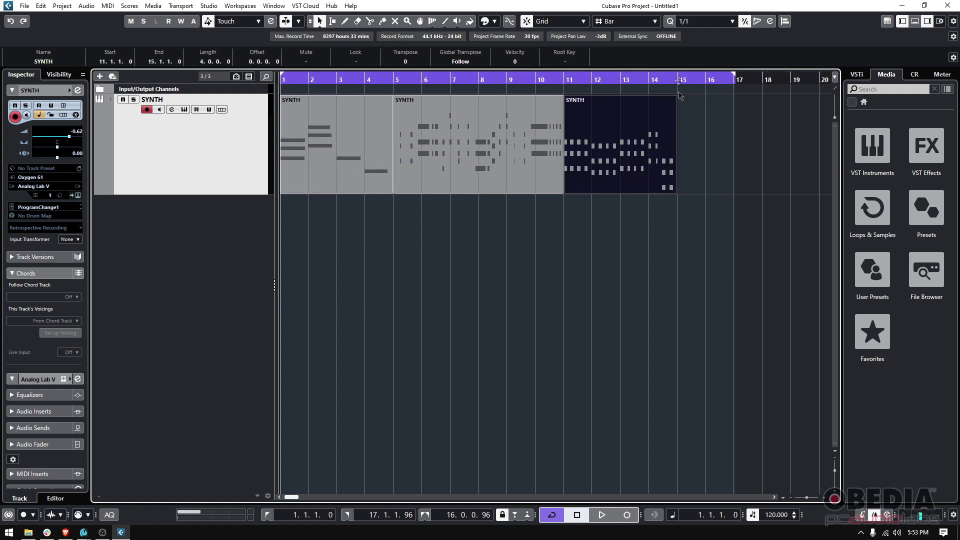
pyautogui.click(476, 259)
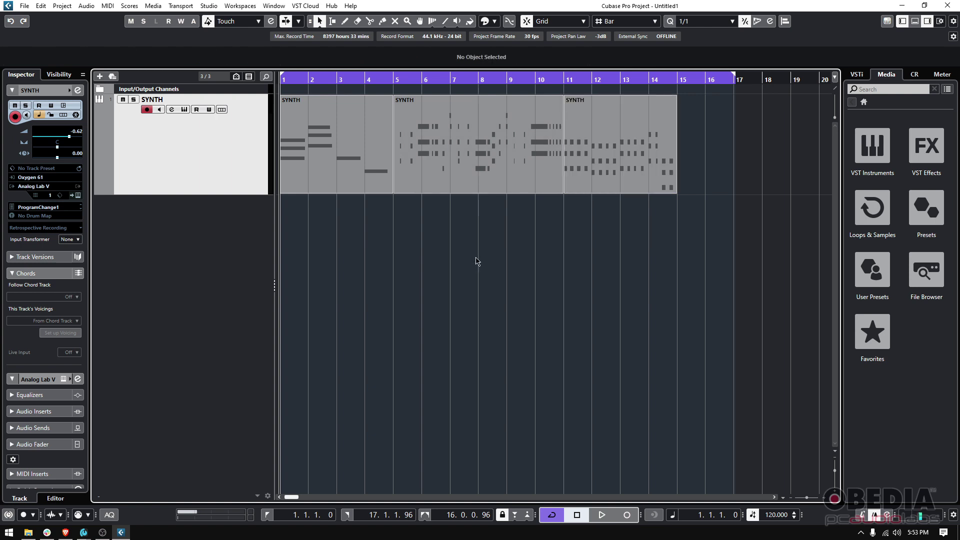
pyautogui.click(315, 149)
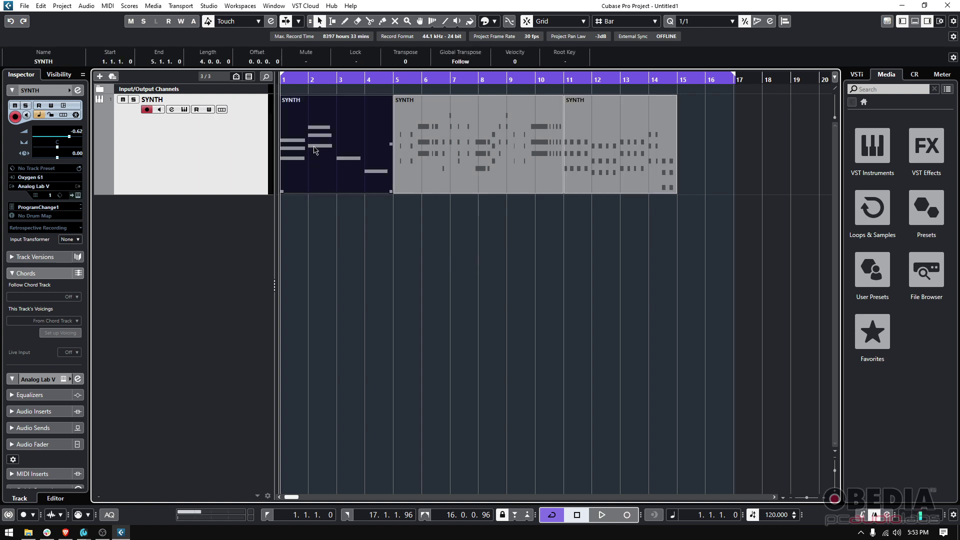
# - Select the SYNTH parts at bars 1, 5 and 11 and merge them via MIDI > Bounce MIDI
pyautogui.keyDown('shift'); pyautogui.click(642, 154); pyautogui.keyUp('shift')
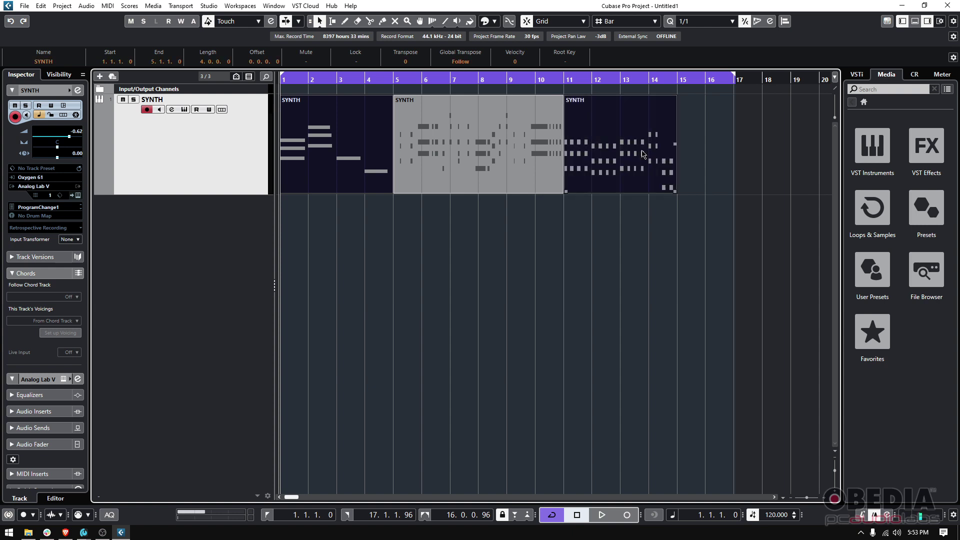
pyautogui.keyDown('shift'); pyautogui.click(461, 163); pyautogui.keyUp('shift')
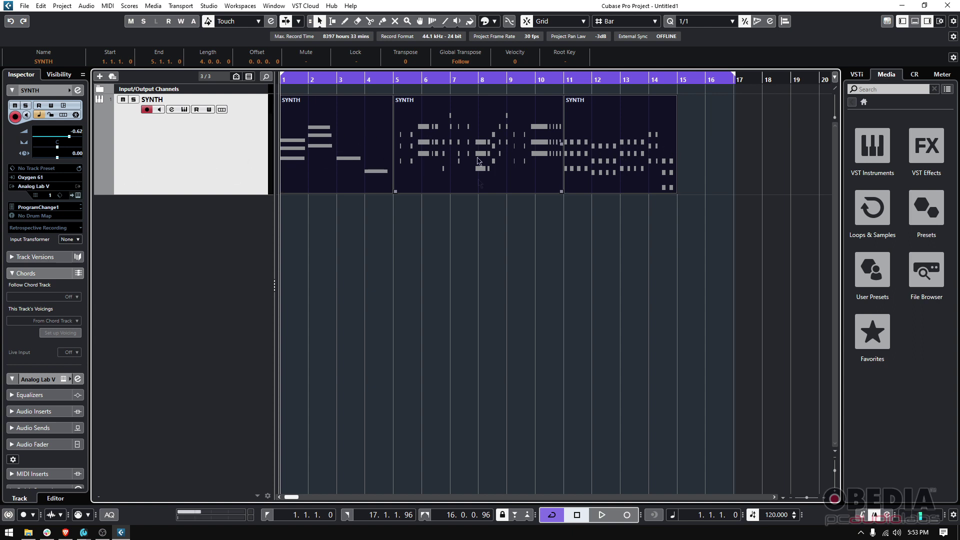
pyautogui.hotkey('ctrl', 'a')
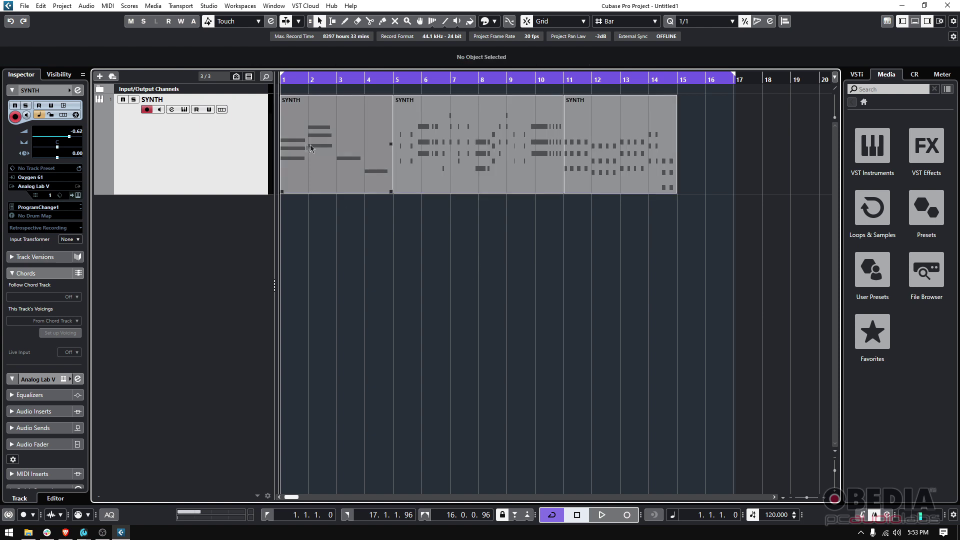
pyautogui.keyDown('ctrl'); pyautogui.click(306, 146); pyautogui.keyUp('ctrl')
pyautogui.keyDown('ctrl'); pyautogui.click(469, 144); pyautogui.keyUp('ctrl')
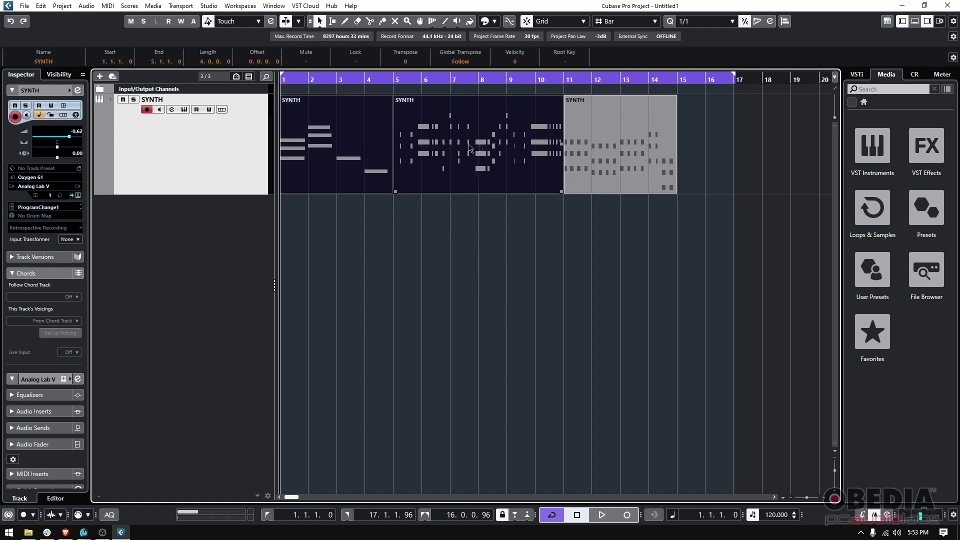
pyautogui.keyDown('ctrl'); pyautogui.click(602, 146); pyautogui.keyUp('ctrl')
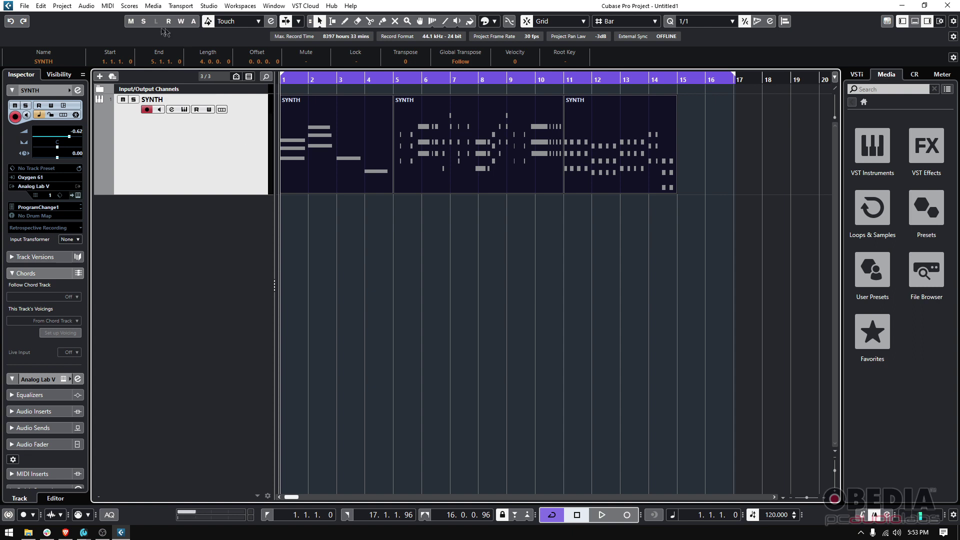
pyautogui.click(114, 7)
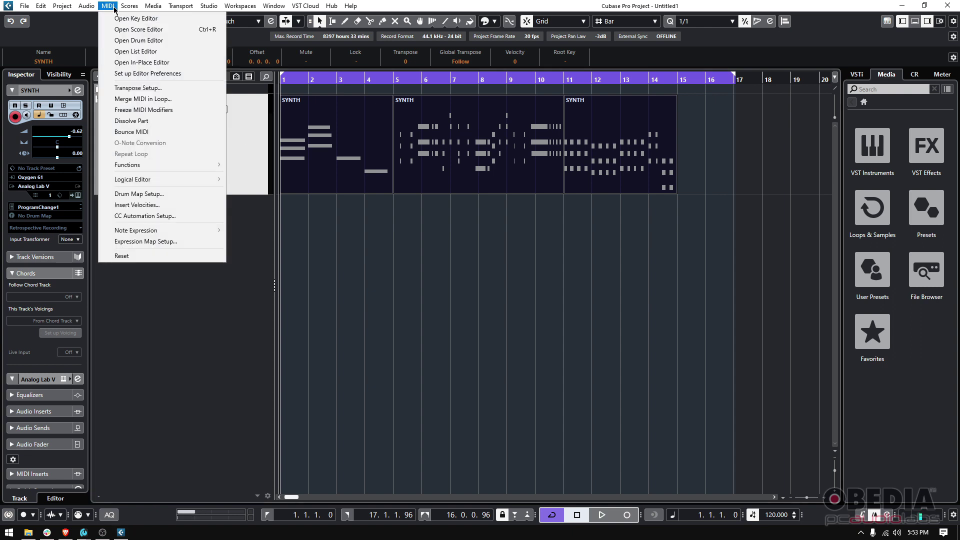
pyautogui.click(160, 132)
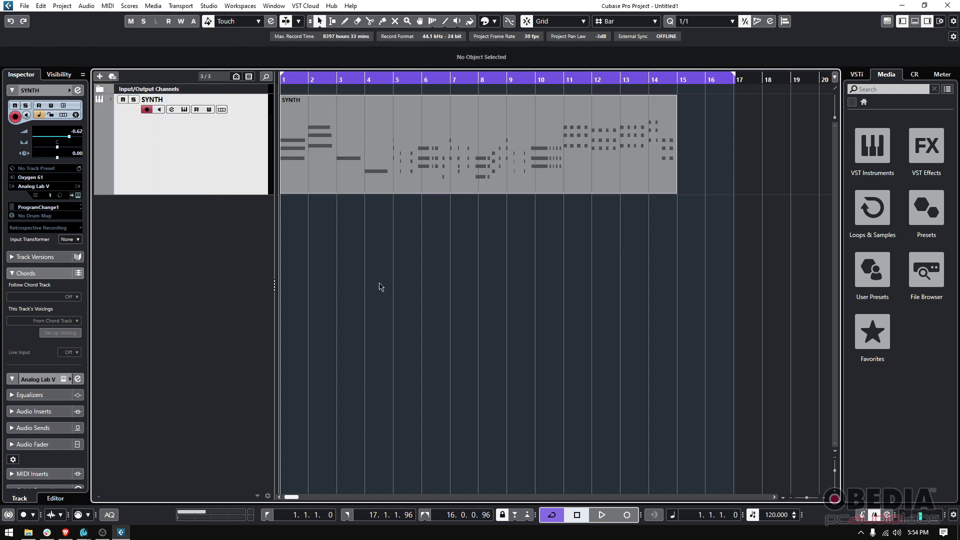
pyautogui.click(436, 176)
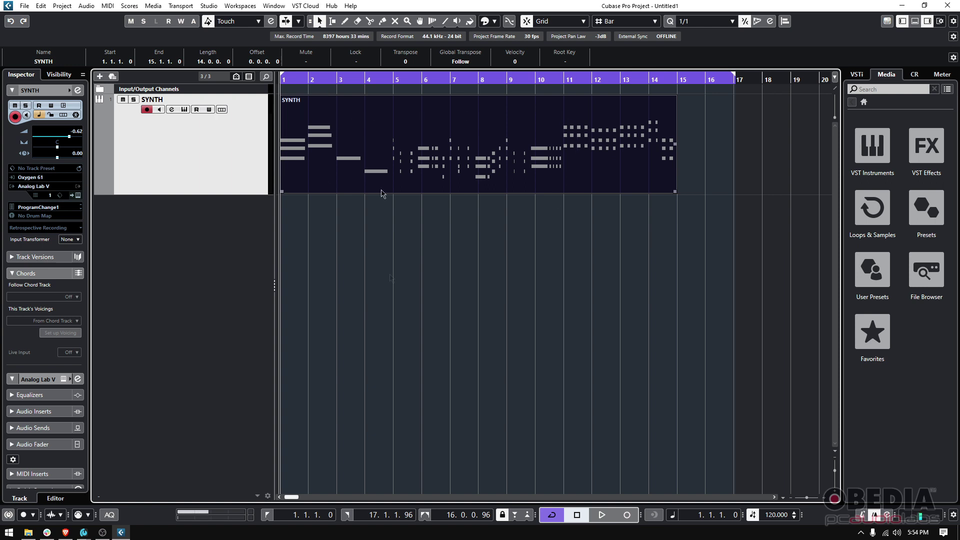
pyautogui.click(594, 268)
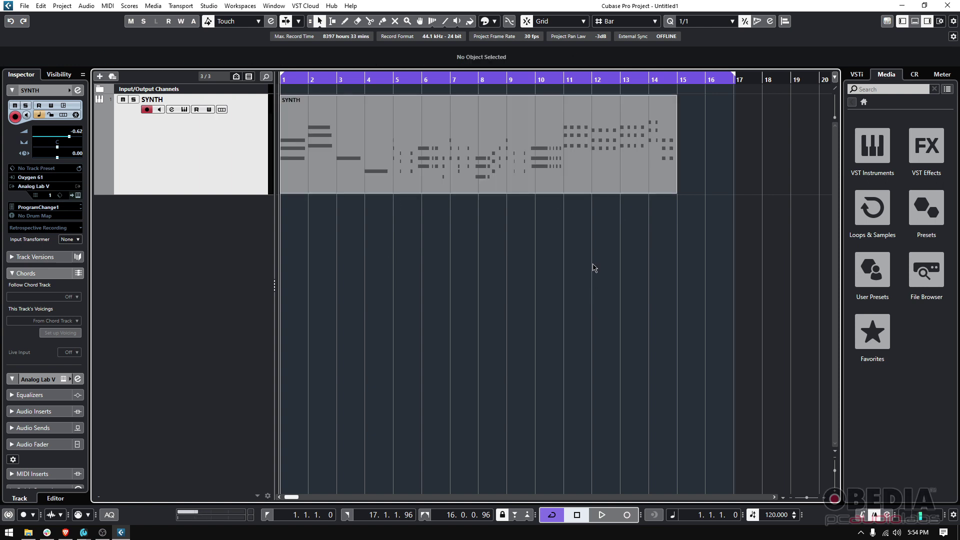
pyautogui.click(515, 150)
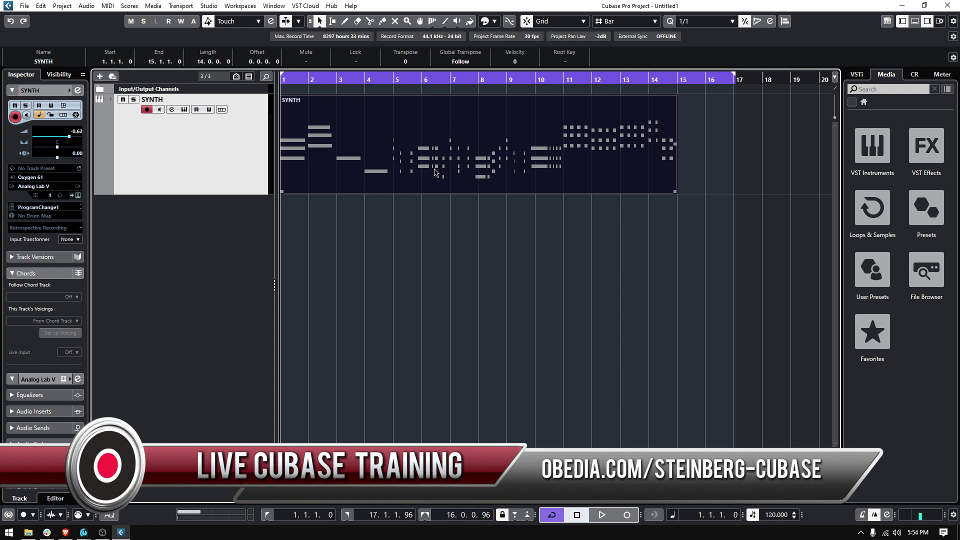
pyautogui.click(519, 348)
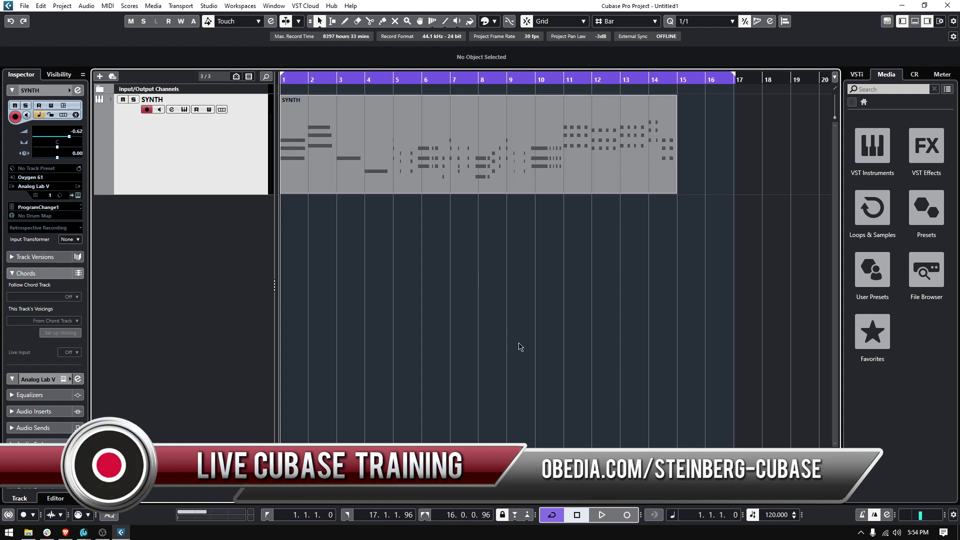